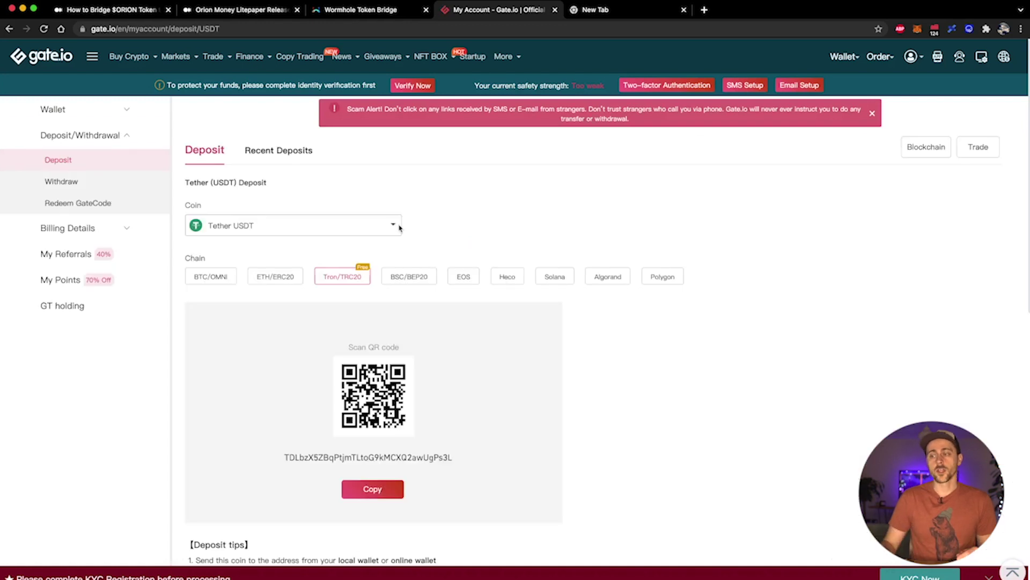
# Step: Choose Orion Money (ORION) as the deposit coin, showing its ETH/ERC20 deposit address
pyautogui.click(397, 226)
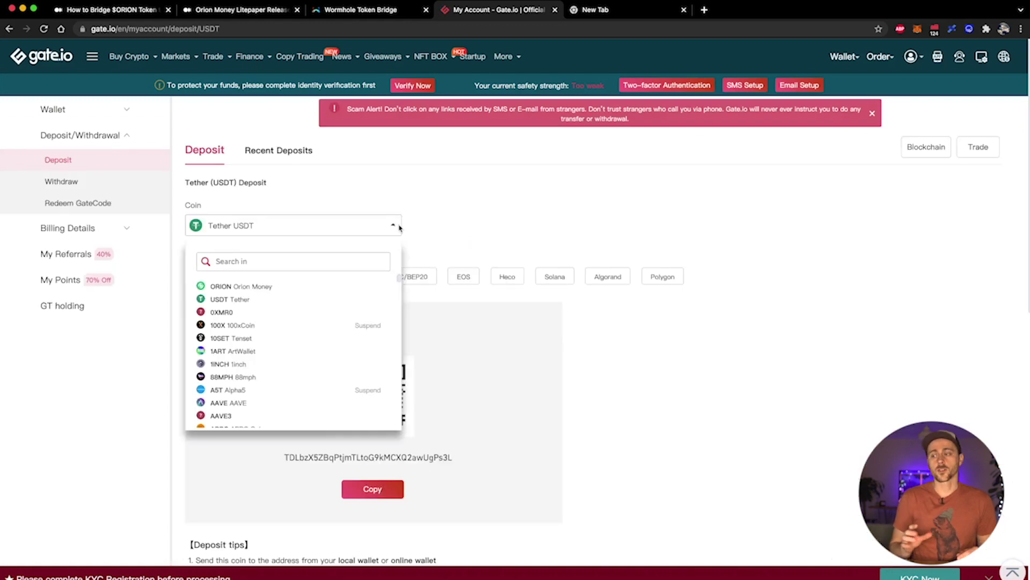
pyautogui.click(316, 286)
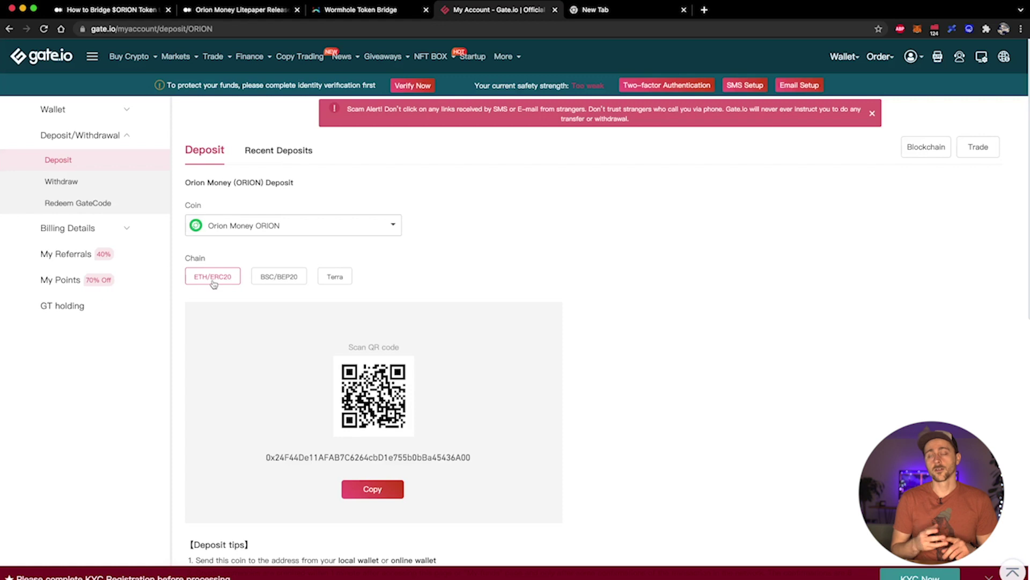
# Step: Review Gate.io's ORION withdrawal form for the Terra (LUNA) network, then return to the Wormhole tab
pyautogui.click(88, 187)
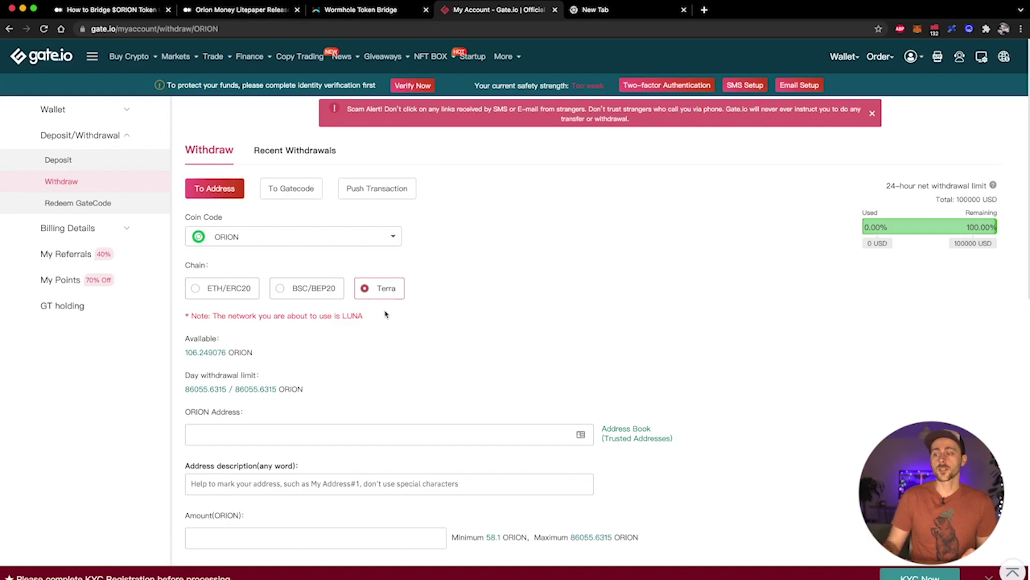
pyautogui.scroll(-2, 385, 314)
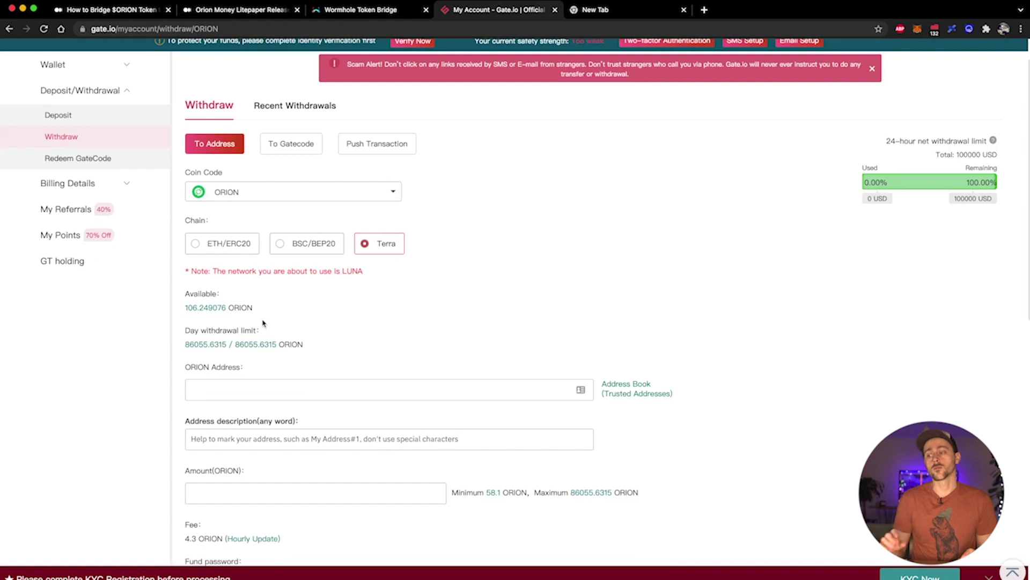
pyautogui.scroll(-1, 263, 323)
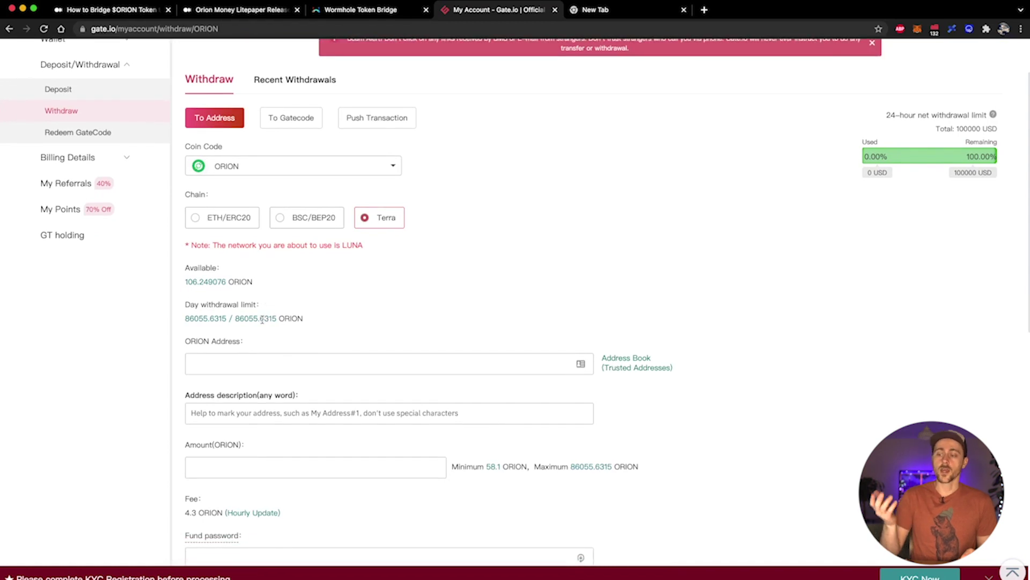
pyautogui.scroll(-5, 262, 320)
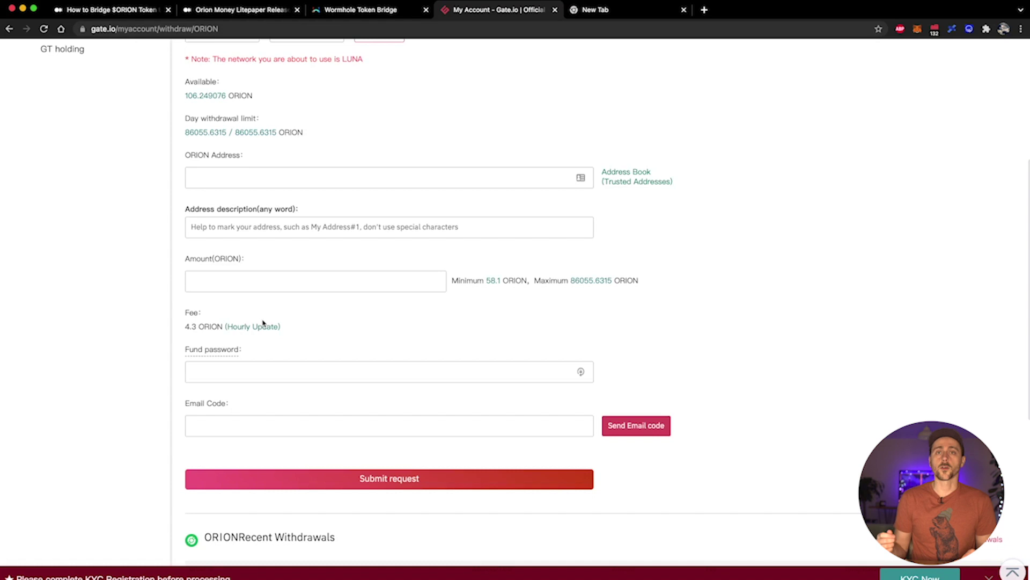
pyautogui.hotkey('ctrl', 'shift', 'Tab')
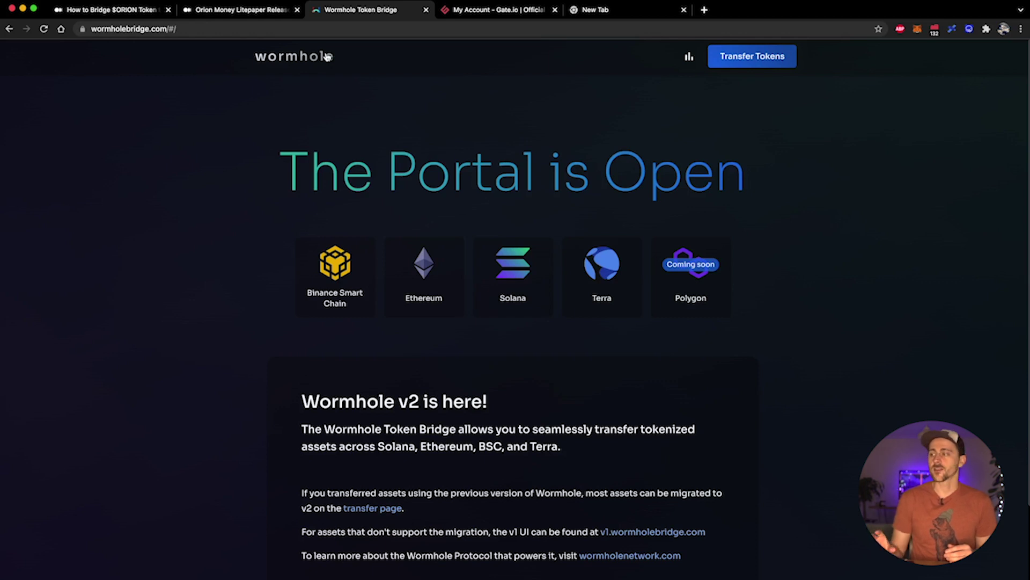
# Step: Start a token transfer, which opens at the Source step with Solana selected
pyautogui.click(765, 69)
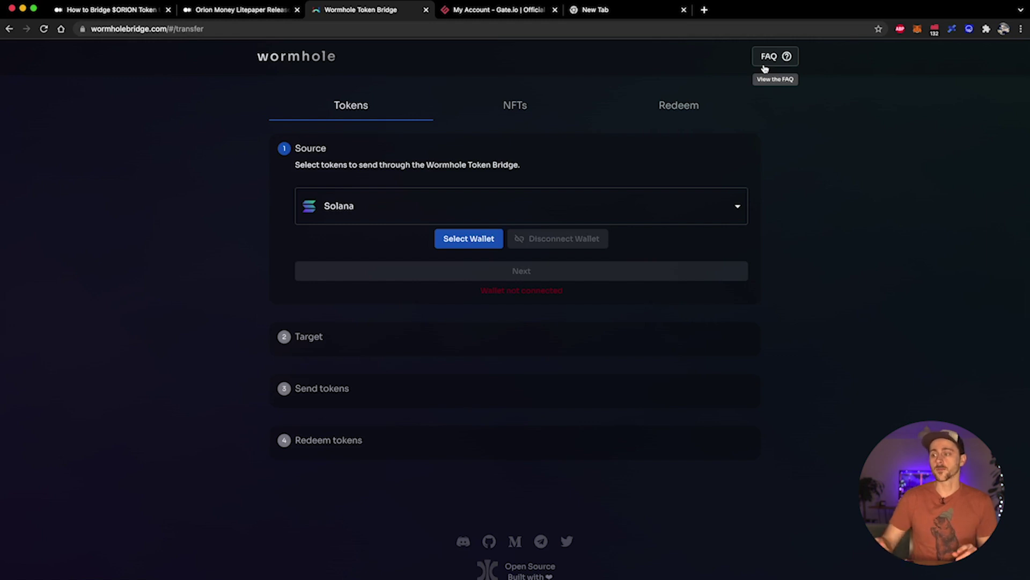
# Step: Set Ethereum as the source chain and connect the MetaMask wallet
pyautogui.click(736, 207)
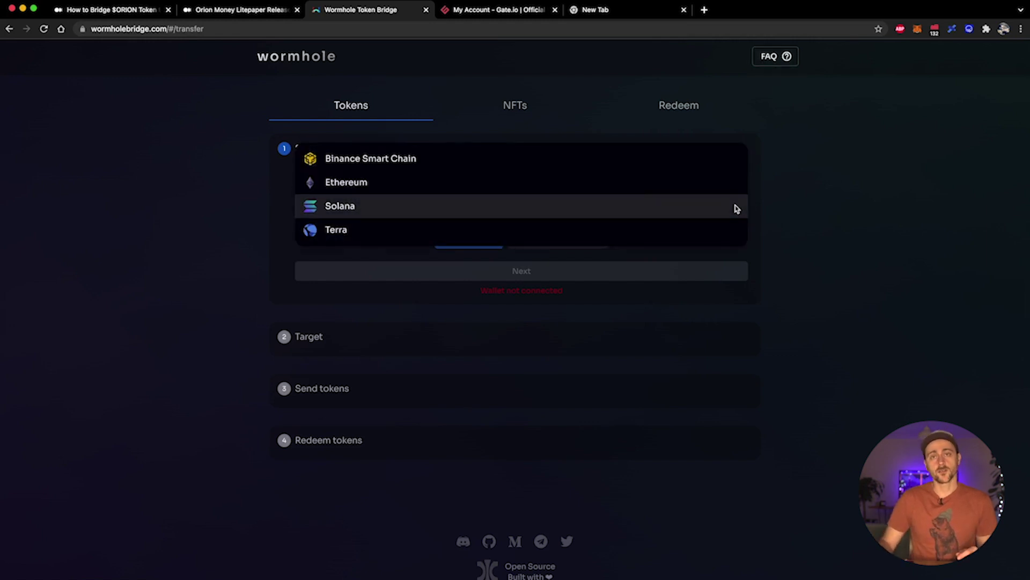
pyautogui.click(678, 189)
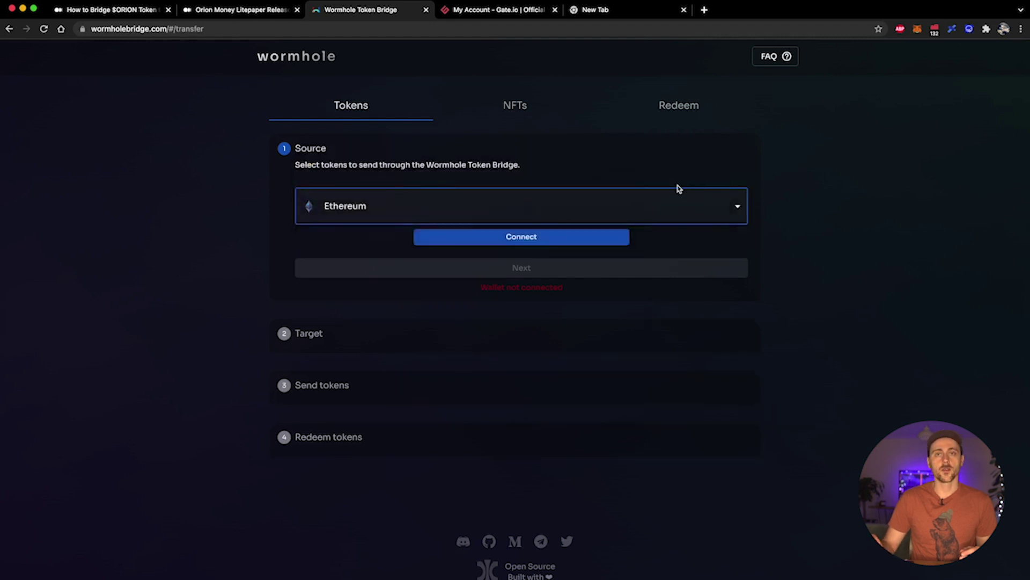
pyautogui.click(566, 239)
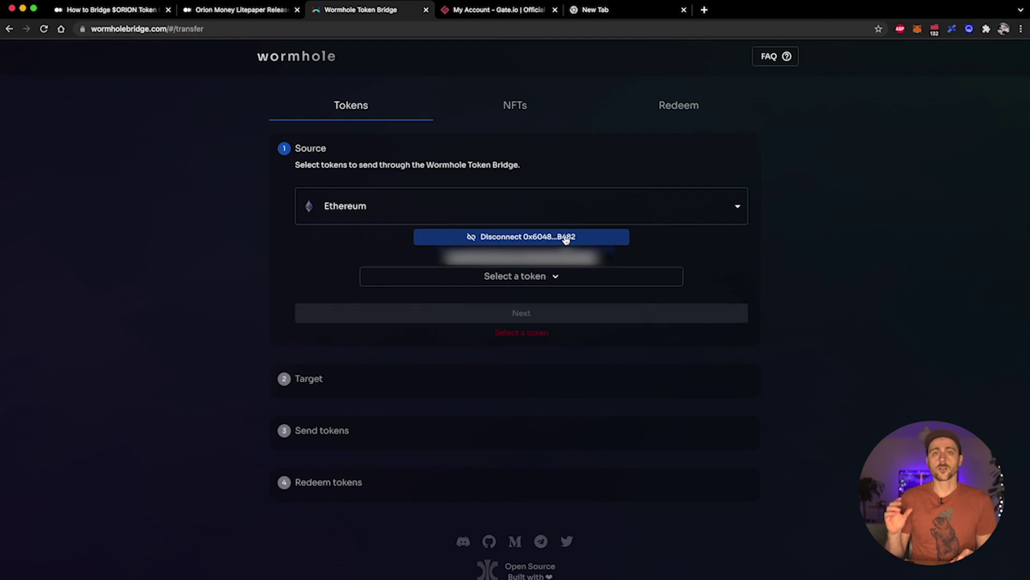
# Step: Pick ORION as the token with an amount of 500 and continue to the Target step
pyautogui.click(559, 279)
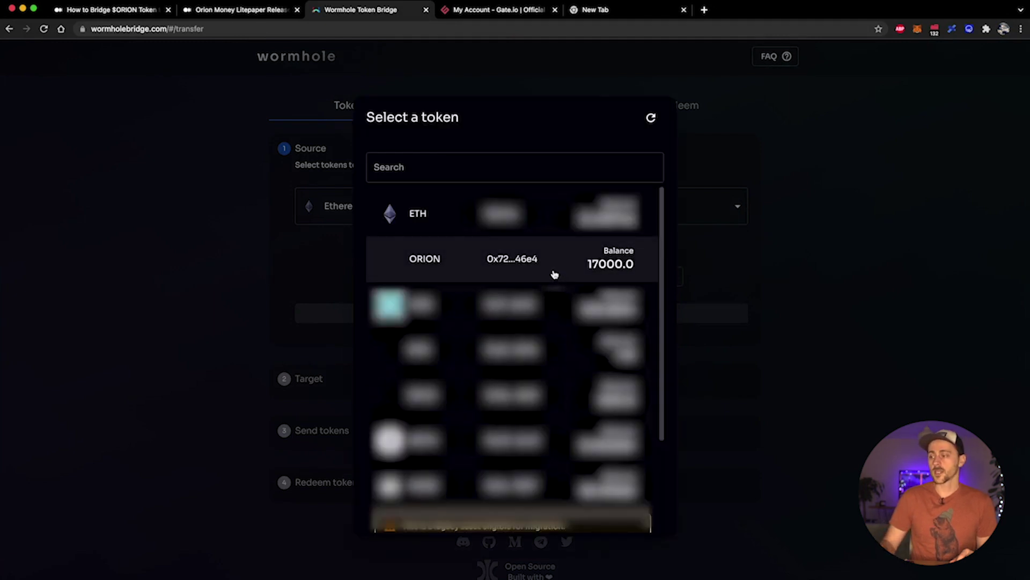
pyautogui.click(554, 275)
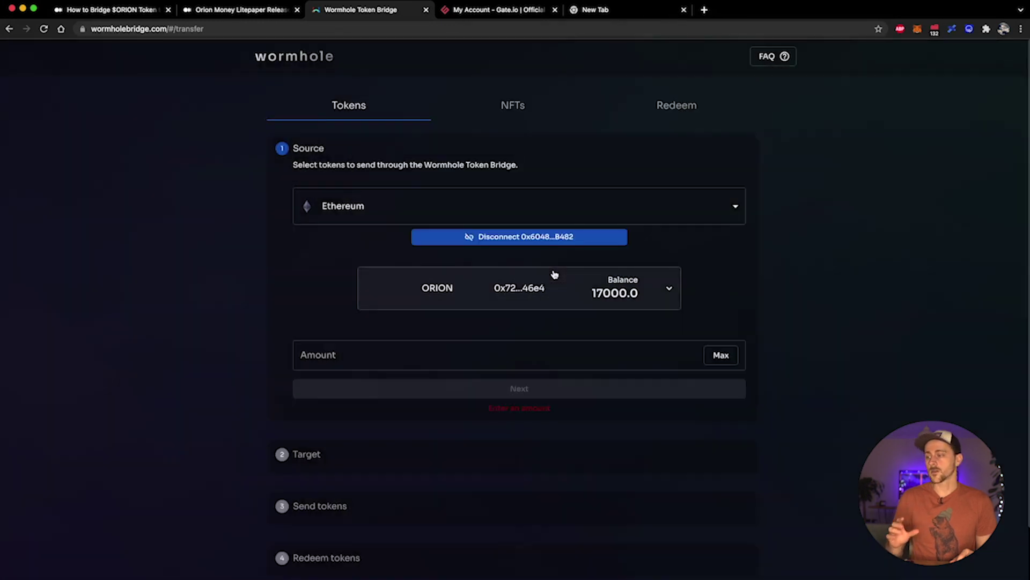
pyautogui.click(542, 348)
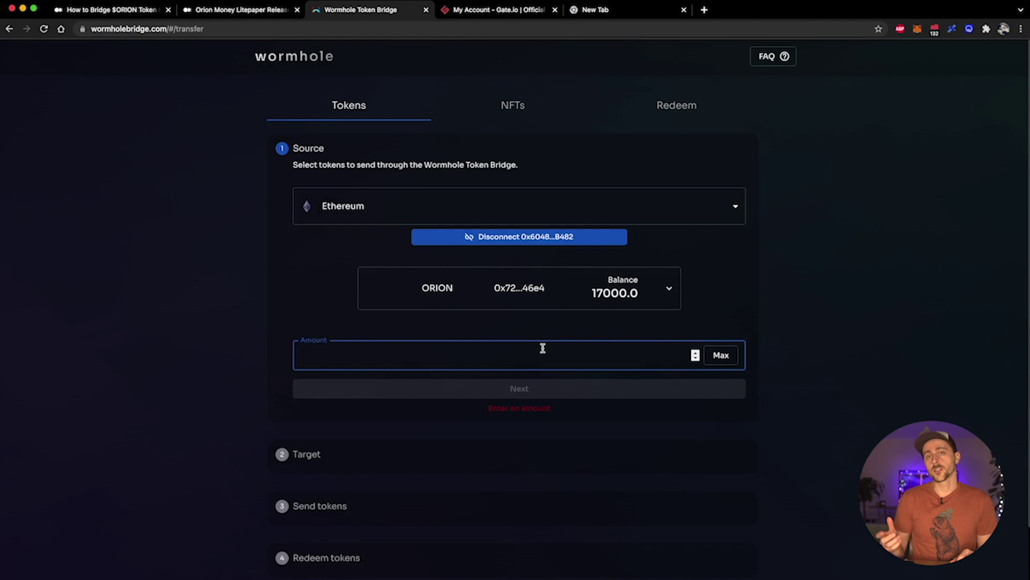
pyautogui.write('500')
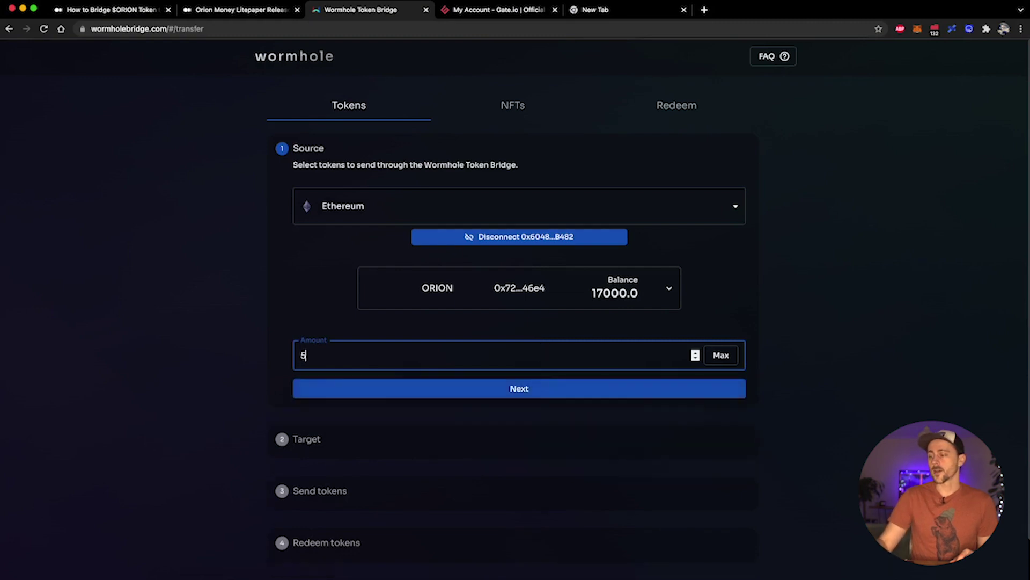
pyautogui.click(552, 391)
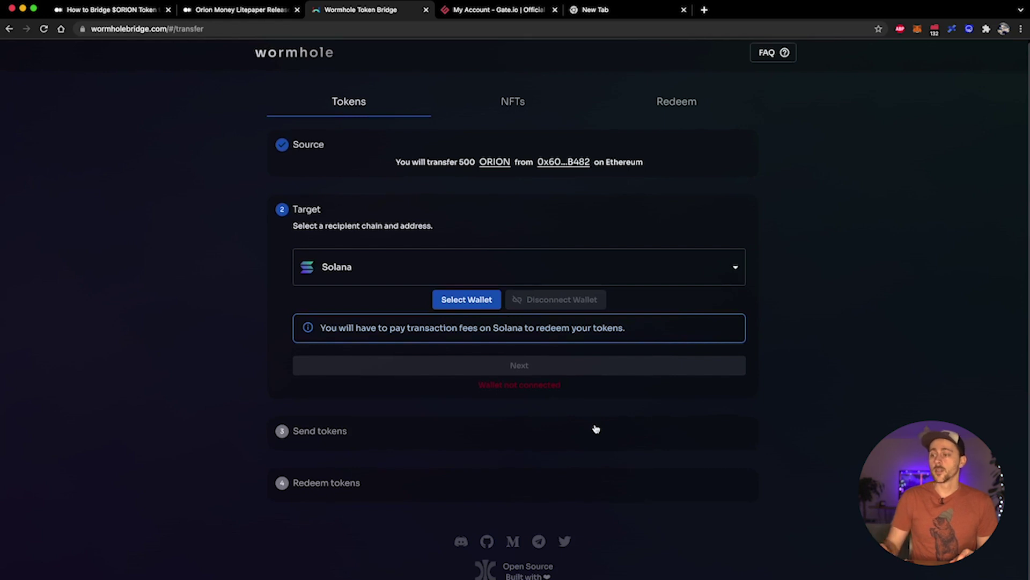
# Step: Set Terra as the target chain with the Terra wallet connected, and review the 0.05–0.09 LUNA fees
pyautogui.click(716, 263)
pyautogui.click(677, 292)
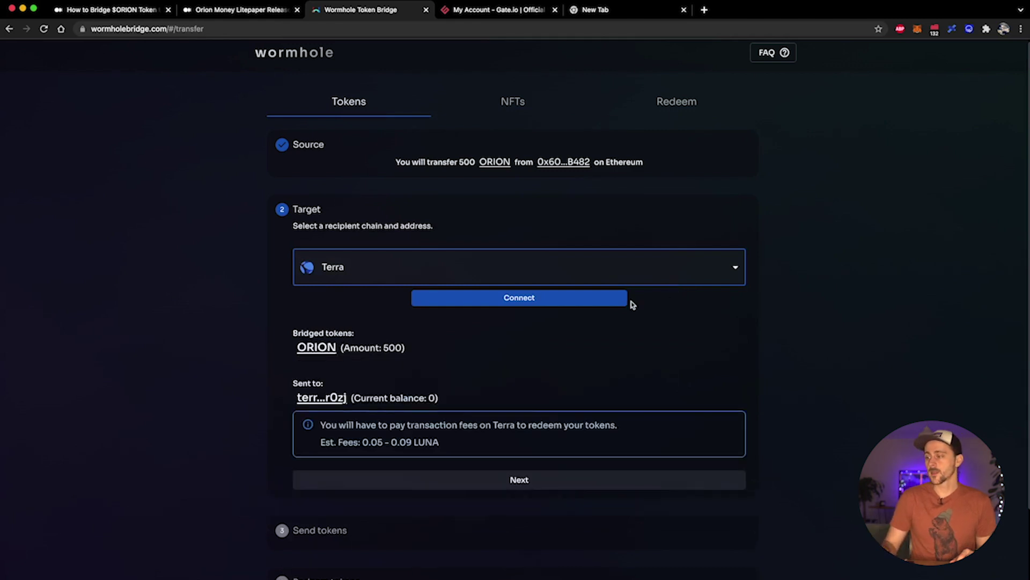
pyautogui.click(589, 299)
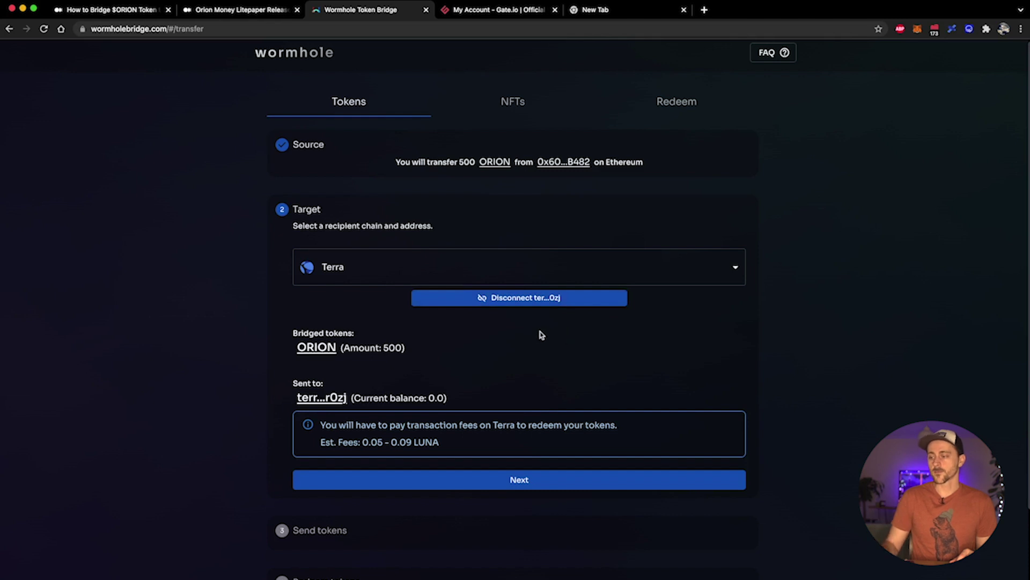
pyautogui.scroll(-3, 520, 336)
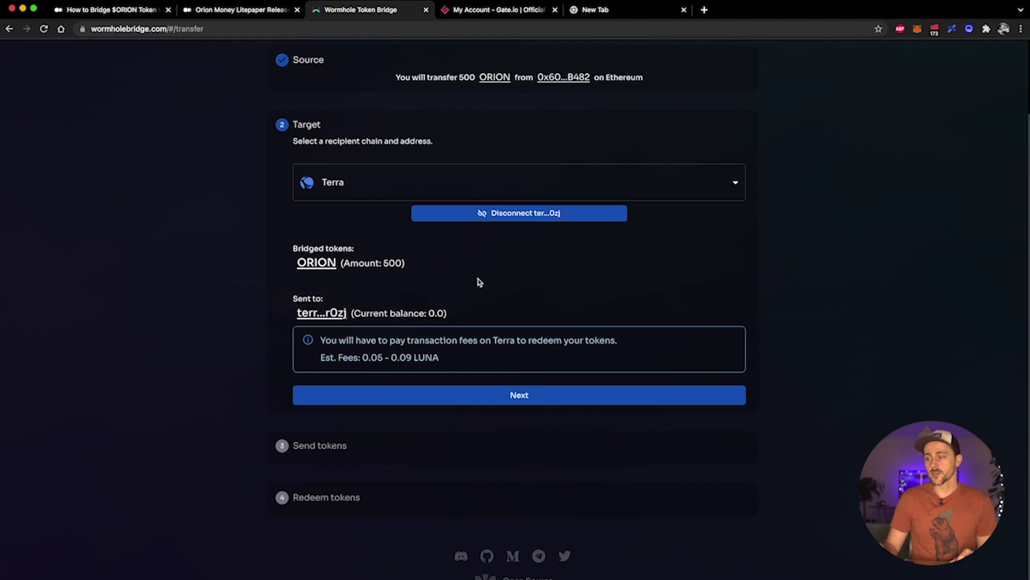
pyautogui.scroll(-1, 478, 281)
pyautogui.moveTo(304, 297)
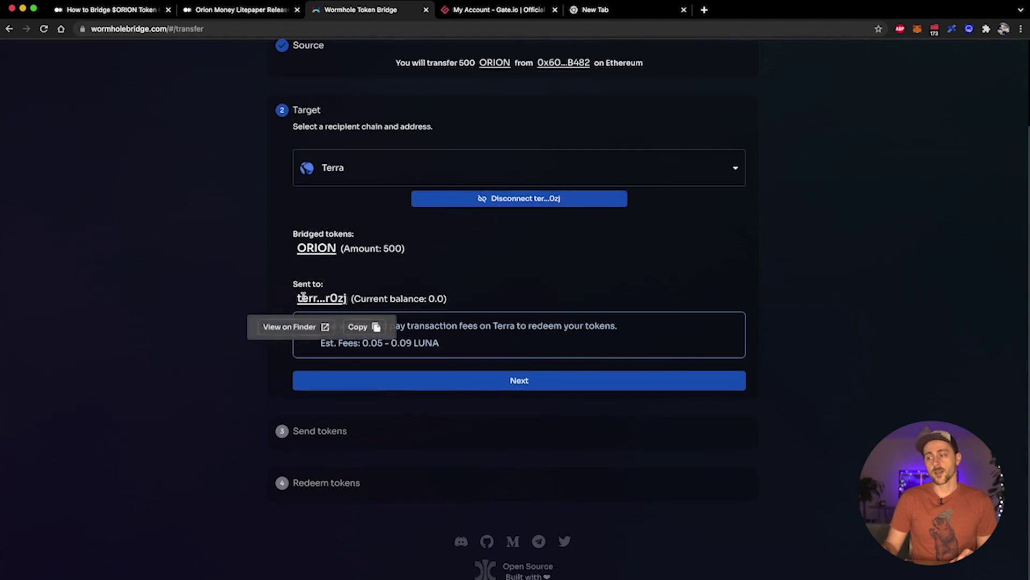
# Step: Approve spending of 500 ORION and confirm the approval in MetaMask
pyautogui.click(520, 384)
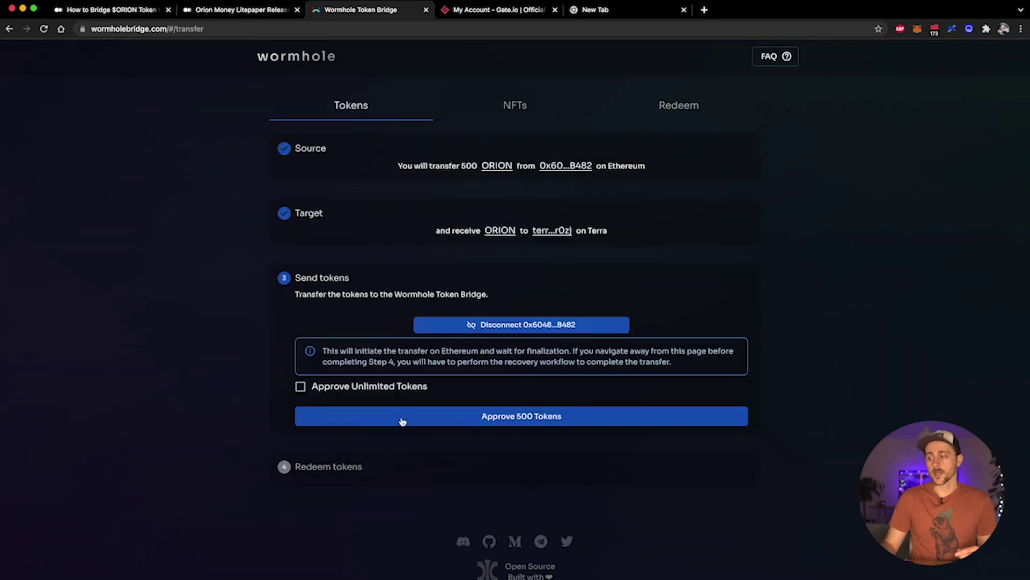
pyautogui.click(530, 417)
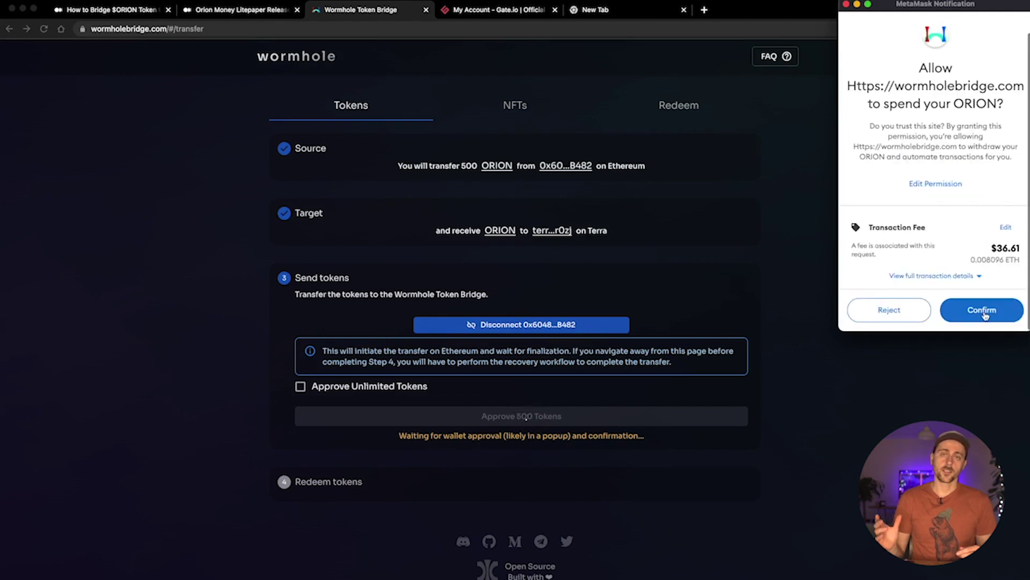
pyautogui.click(985, 315)
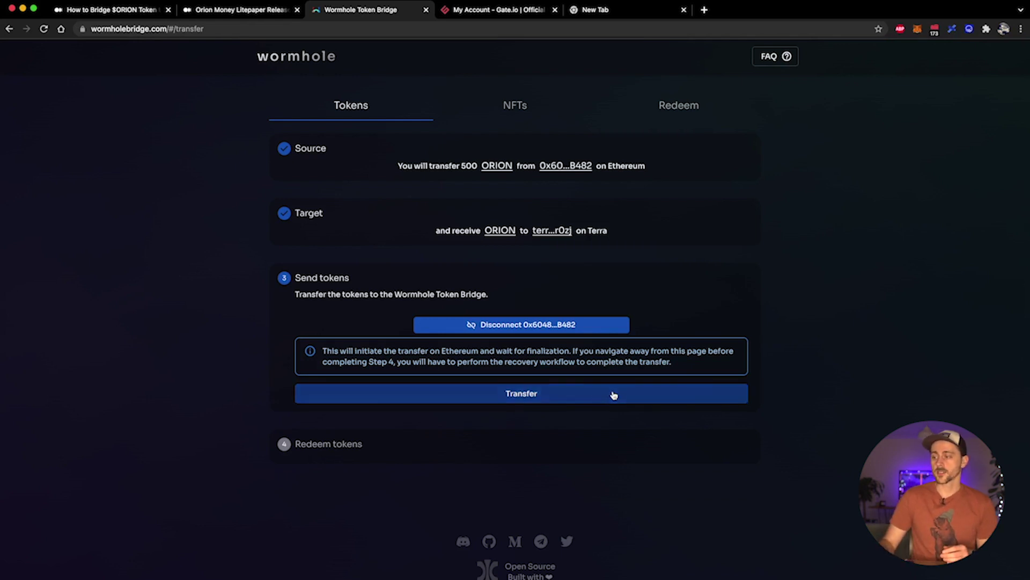
# Step: Send the 500 ORION to Terra, accepting the warning and confirming in MetaMask
pyautogui.click(537, 399)
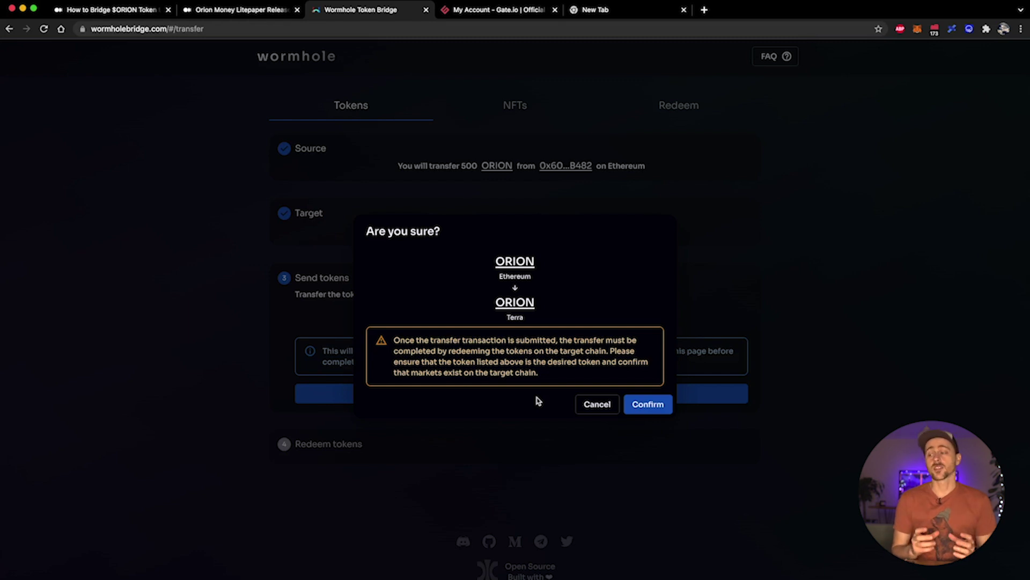
pyautogui.click(648, 404)
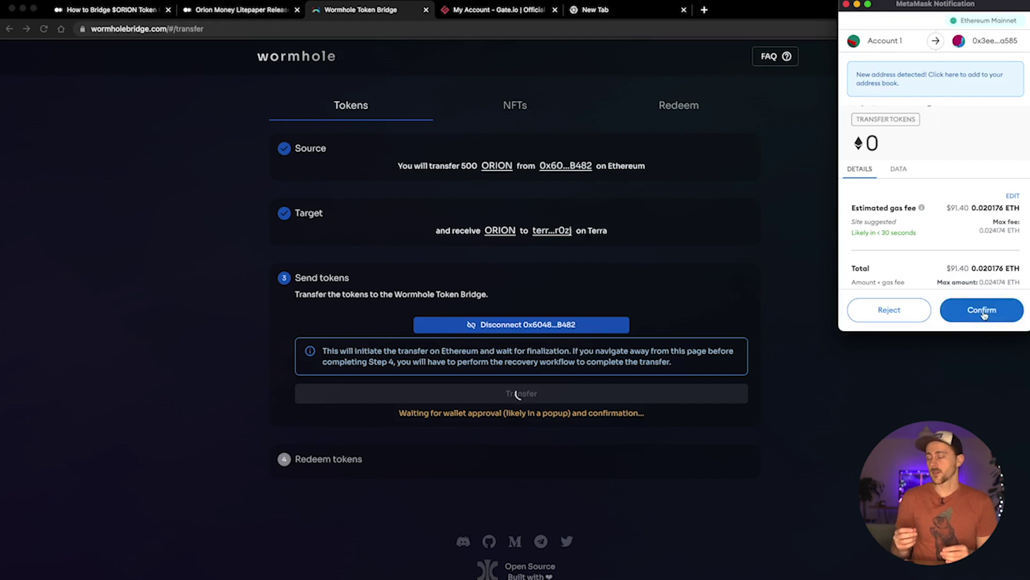
pyautogui.click(982, 312)
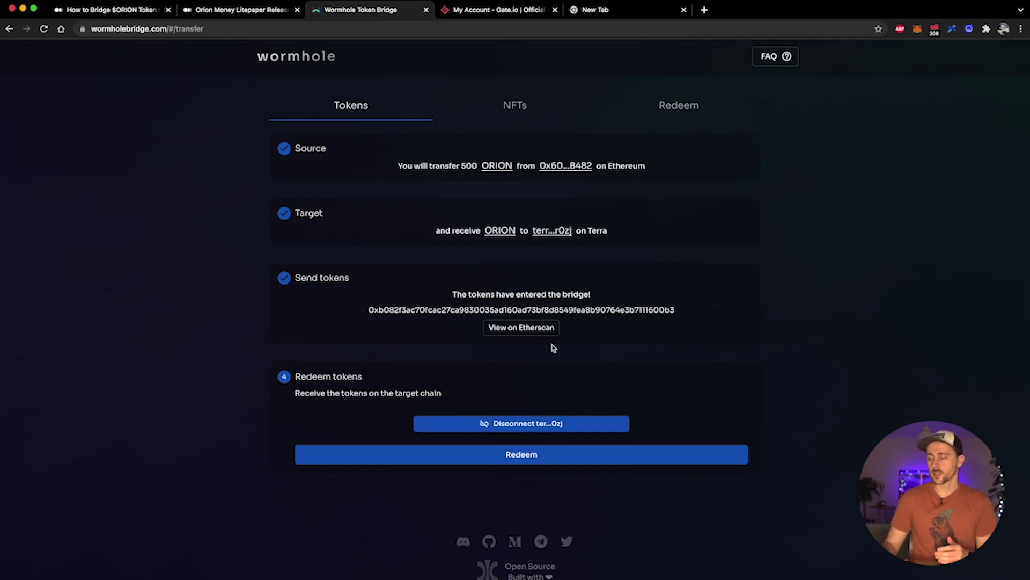
# Step: Redeem the bridged ORION on Terra, authorising with the Terra Station wallet password
pyautogui.click(555, 456)
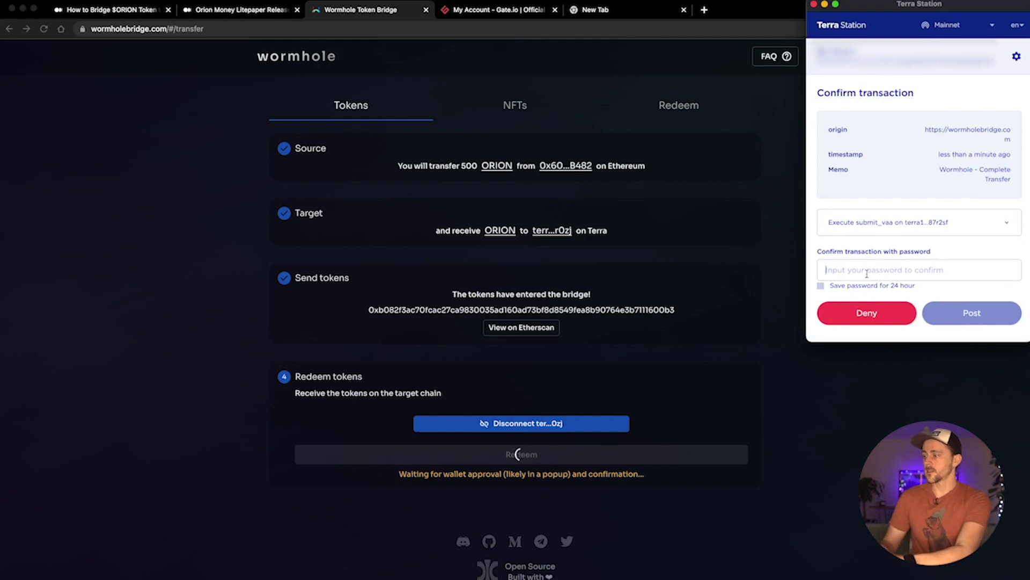
pyautogui.write('•••••••')
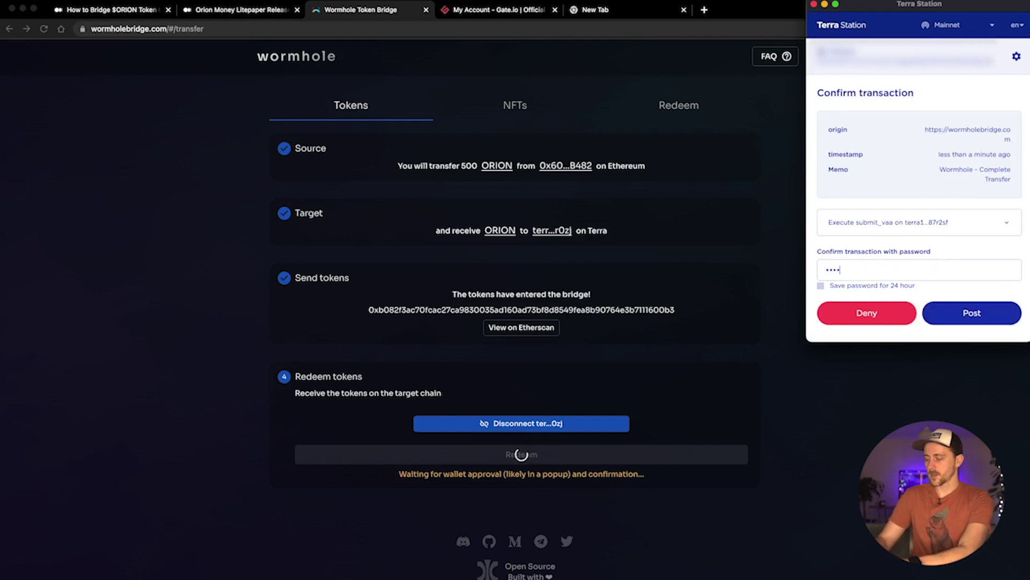
pyautogui.write('••••••')
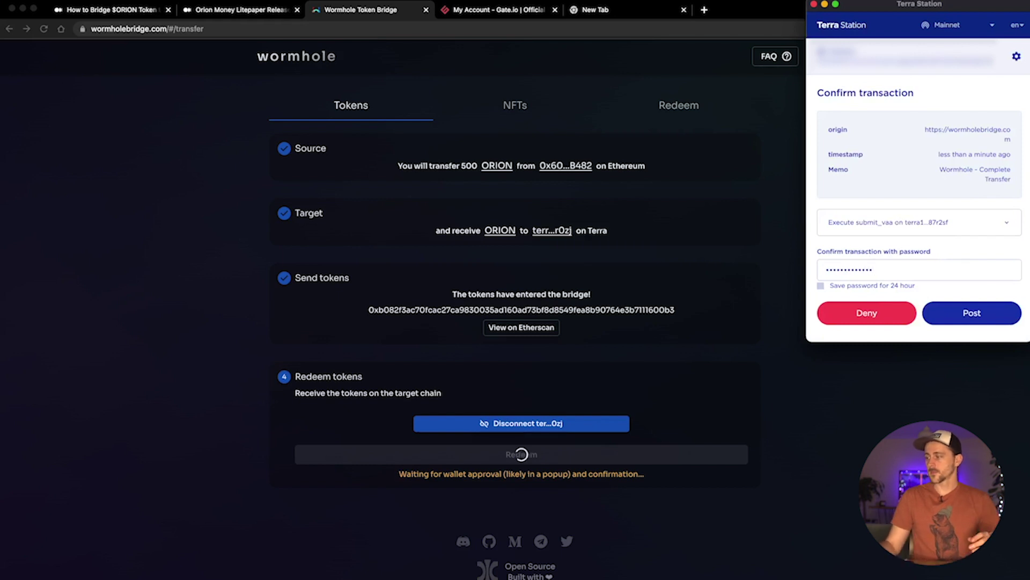
pyautogui.press('Return')
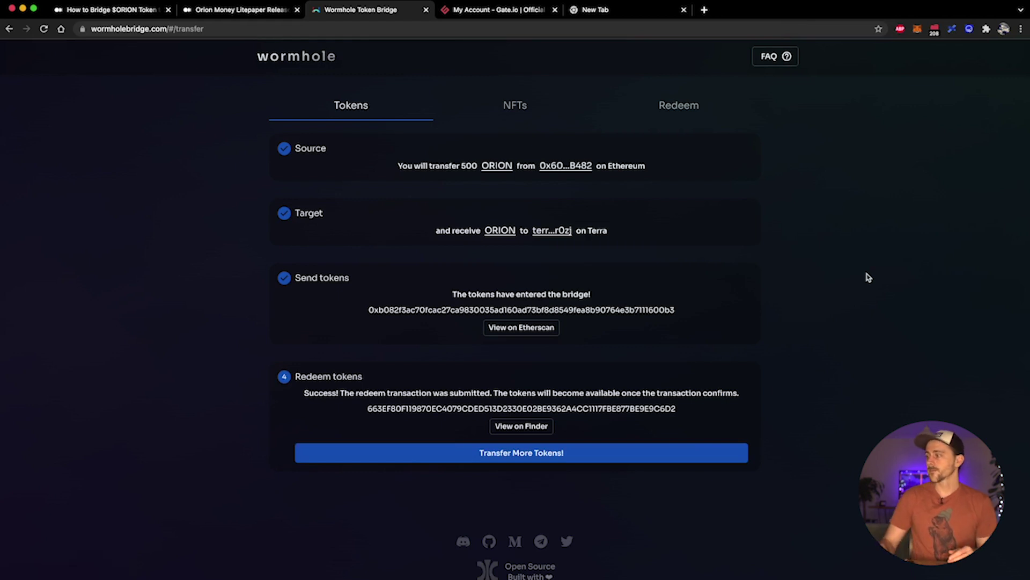
# Step: Add ORION to Terra Station by its pasted contract address, revealing a 500 CW20 balance
pyautogui.click(952, 30)
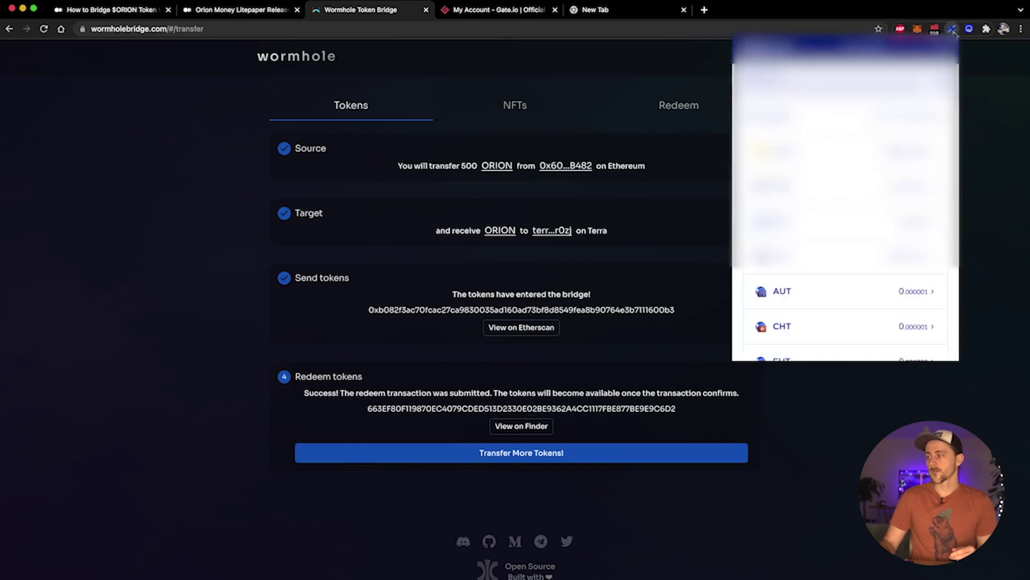
pyautogui.scroll(-5, 866, 207)
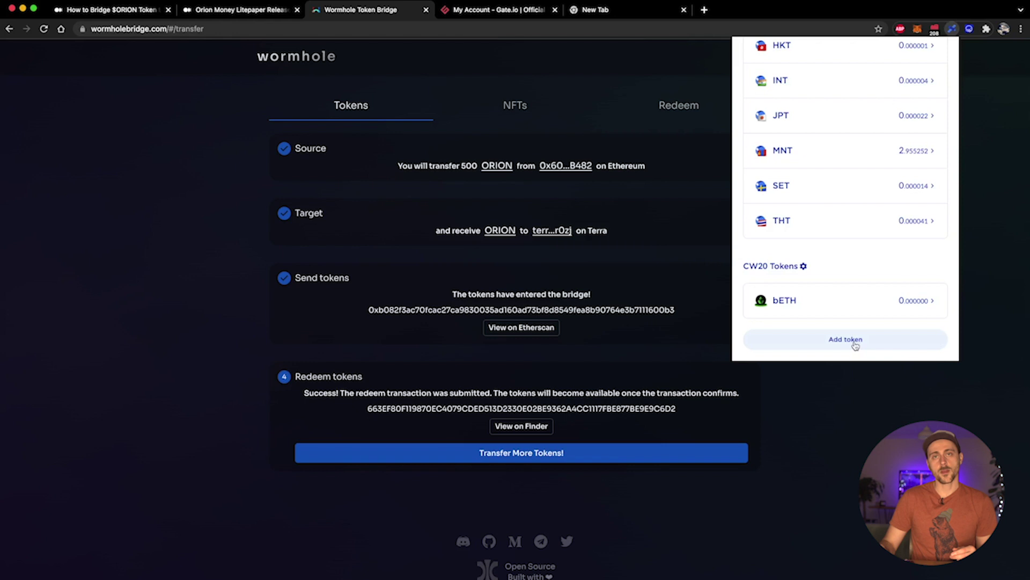
pyautogui.click(856, 345)
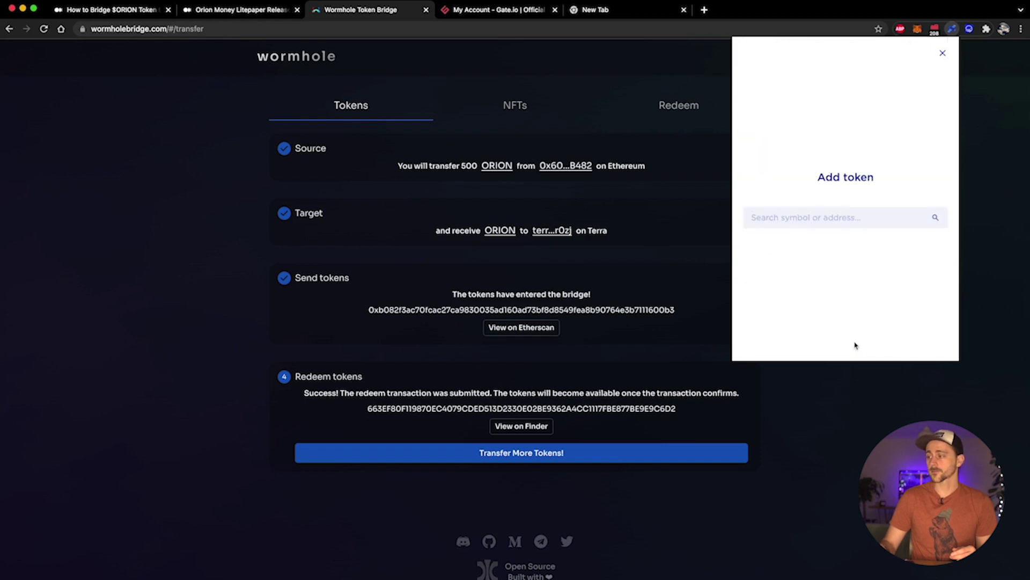
pyautogui.click(820, 222)
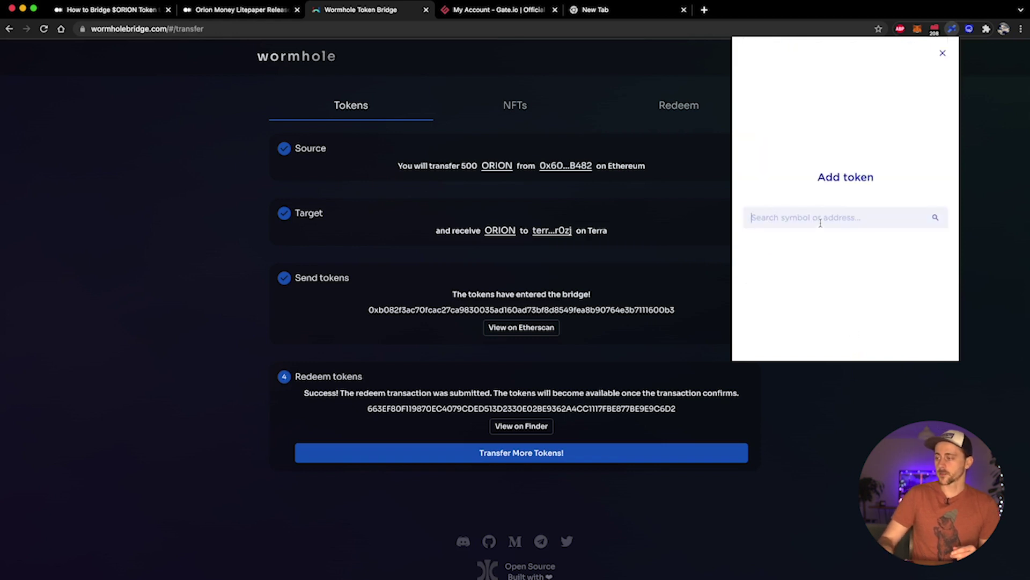
pyautogui.press('super+v')
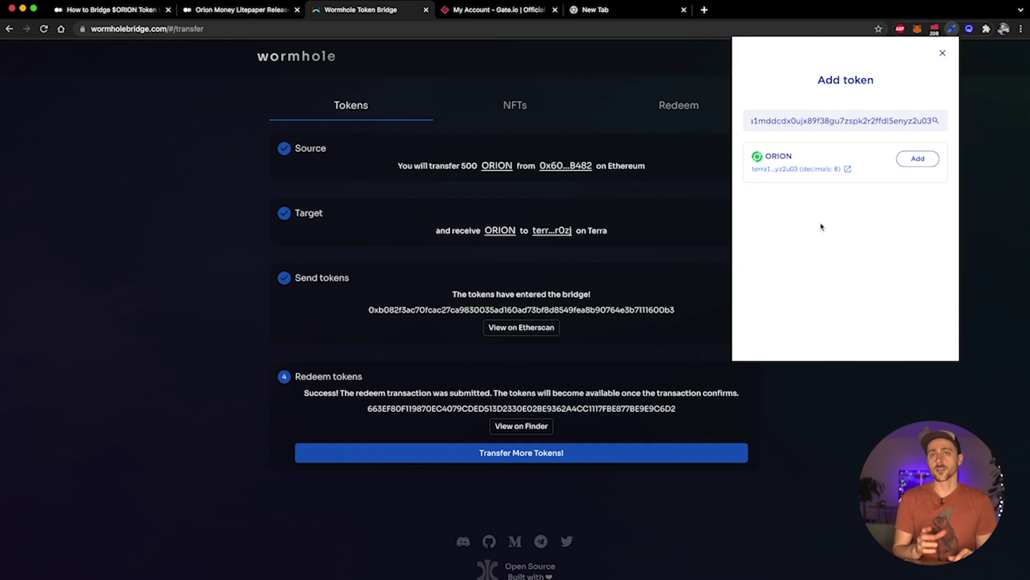
pyautogui.click(911, 161)
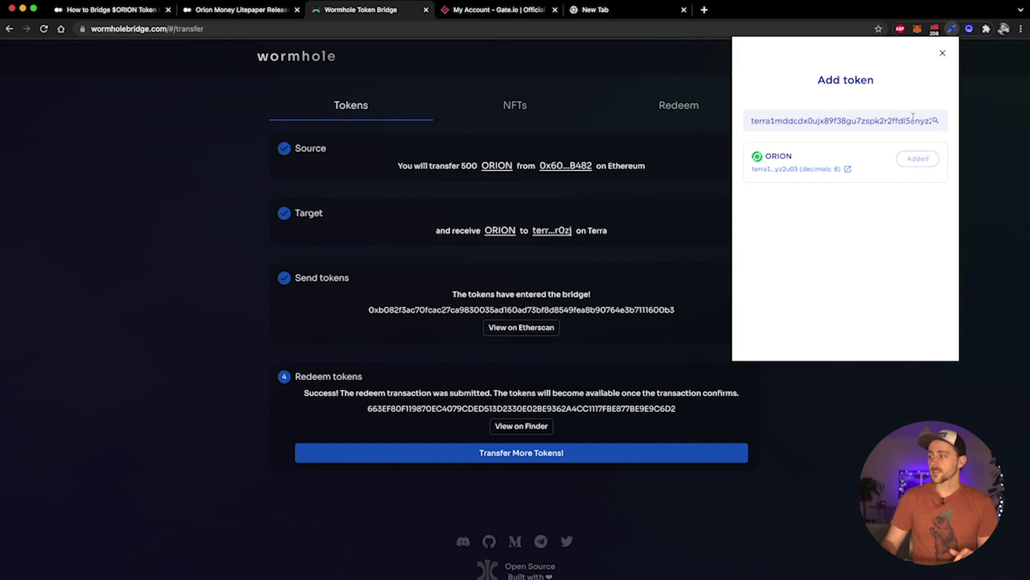
pyautogui.click(943, 54)
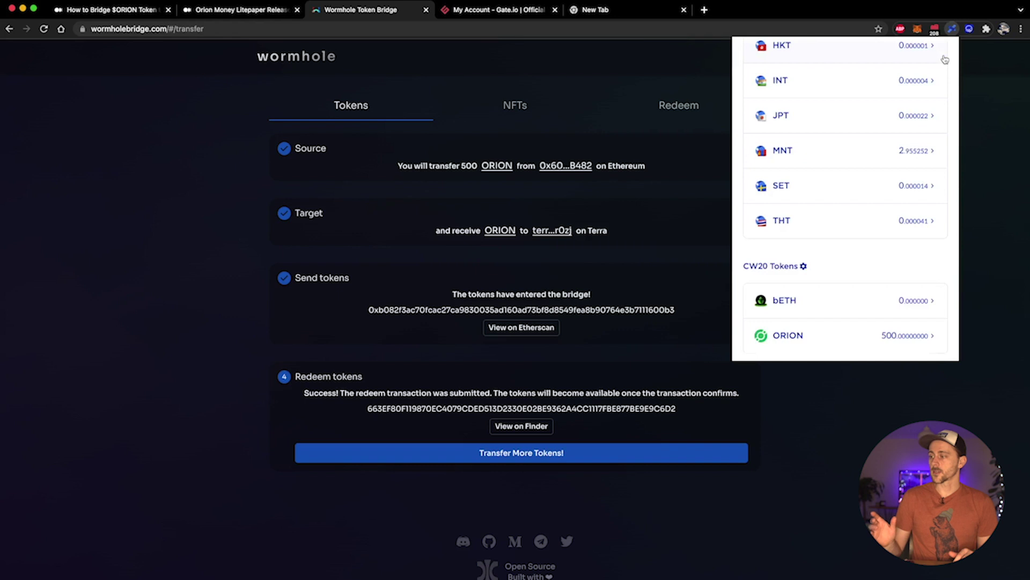
pyautogui.scroll(-1, 896, 227)
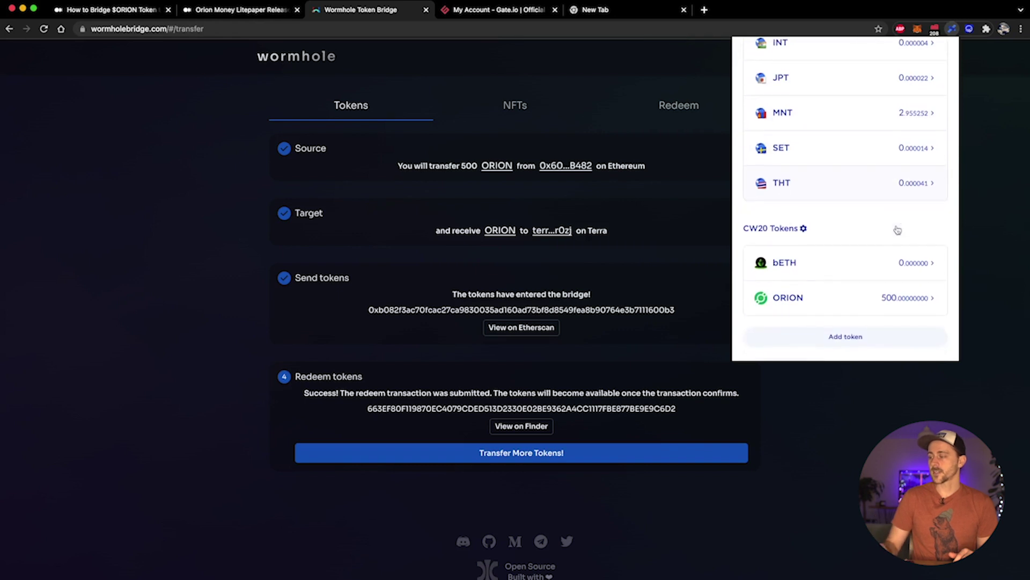